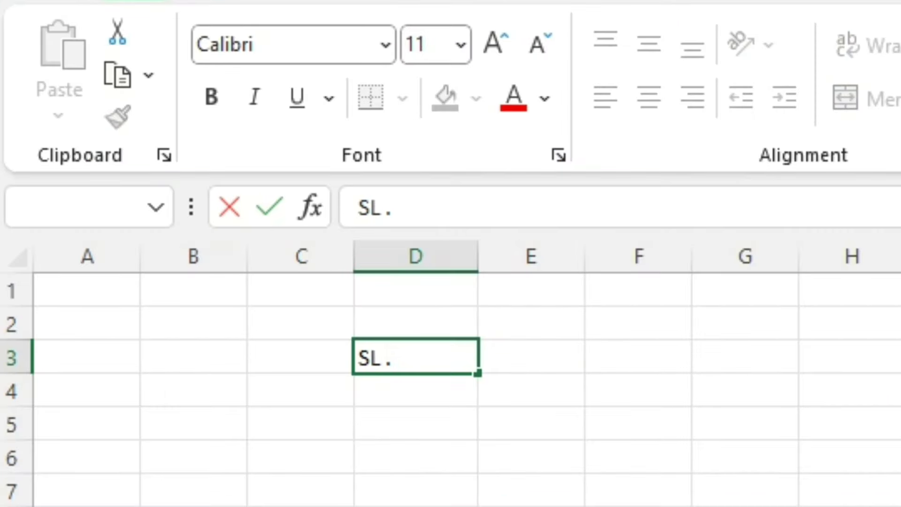
Finish the SL .NO heading in D3 and enter CUSTOMER NAME in E3.
{"action": "type", "text": "NO"}
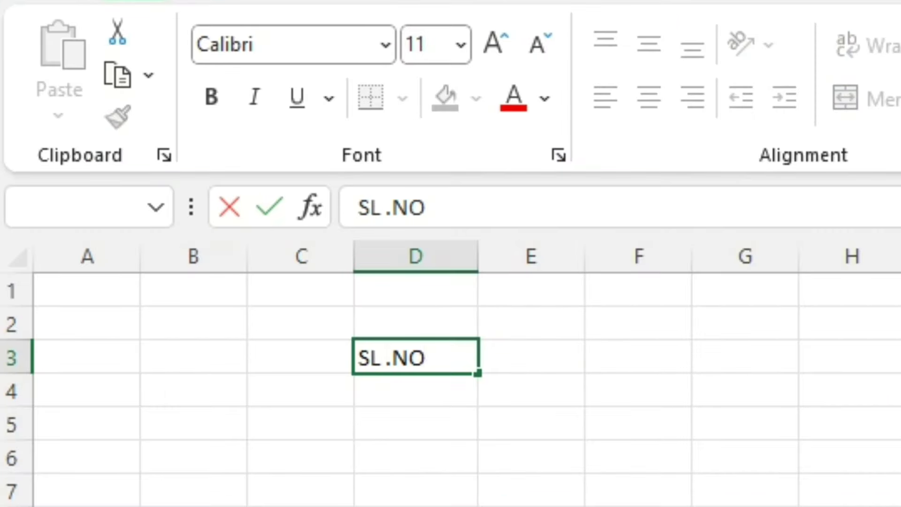
{"action": "key", "text": "Tab"}
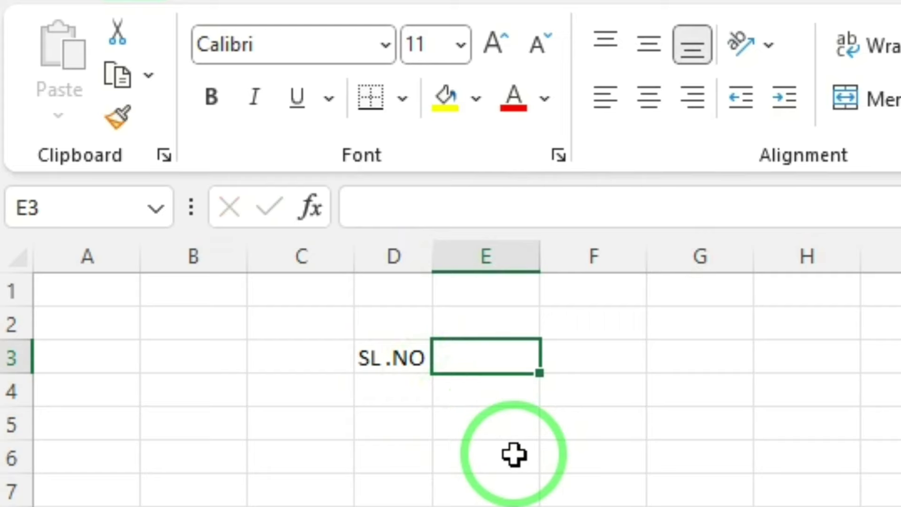
{"action": "type", "text": "CUSTOMER NAME"}
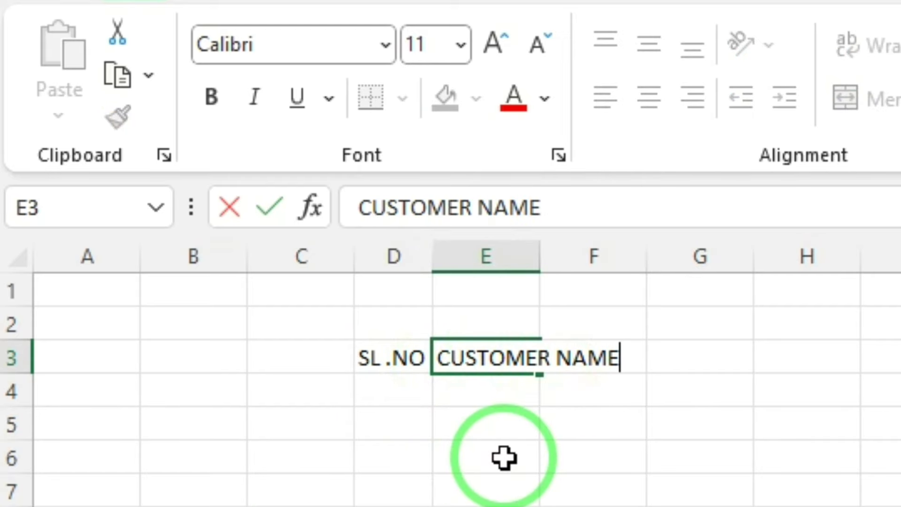
{"action": "key", "text": "Tab"}
AutoFit column E's width to the CUSTOMER NAME text with Alt+H,O,I.
{"action": "left_click", "coordinate": [549, 258]}
{"action": "key", "text": "alt+h"}
{"action": "key", "text": "o"}
{"action": "key", "text": "i"}
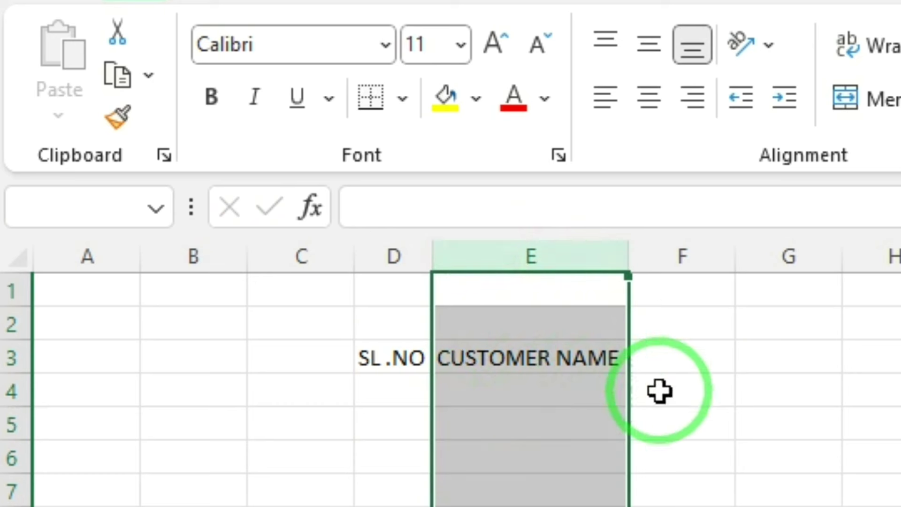
Enter PRODUCT as the heading in F3.
{"action": "left_click", "coordinate": [681, 351]}
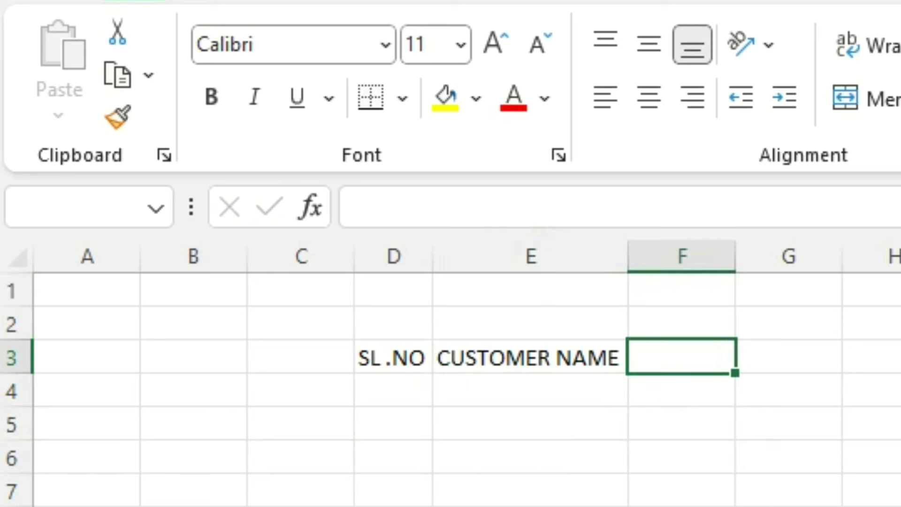
{"action": "type", "text": "PRODUCT"}
{"action": "key", "text": "Tab"}
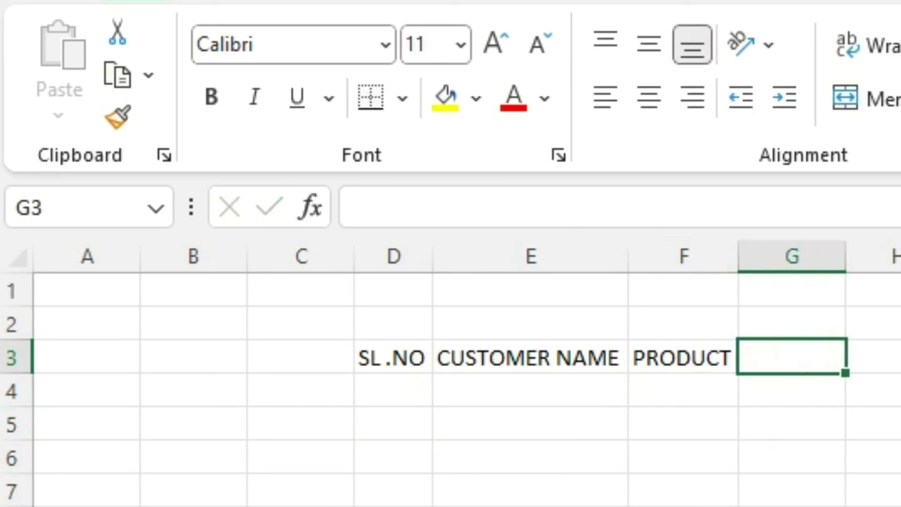
{"action": "scroll", "coordinate": [206, 453], "scroll_direction": "down", "scroll_amount": 1}
{"action": "scroll", "coordinate": [206, 453], "scroll_direction": "up", "scroll_amount": 2}
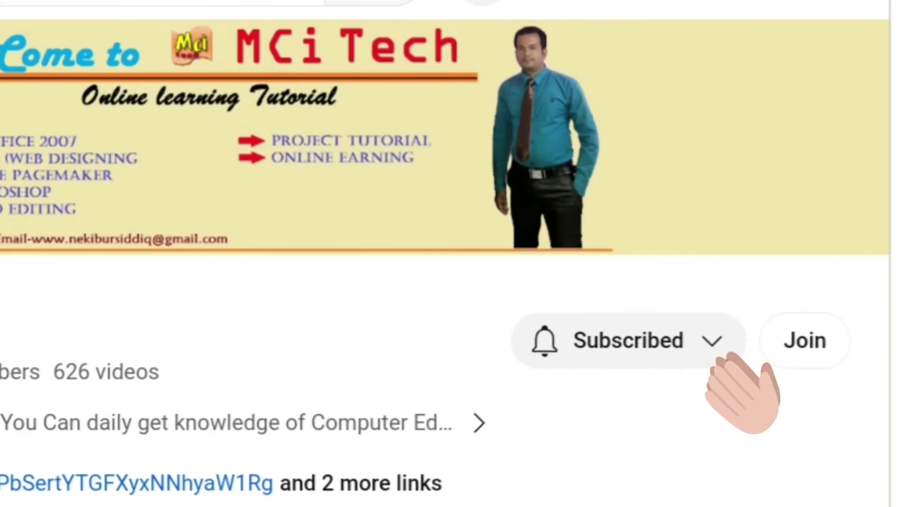
Set the channel's bell to All notifications, then bring up the Join membership offer.
{"action": "left_click", "coordinate": [713, 341]}
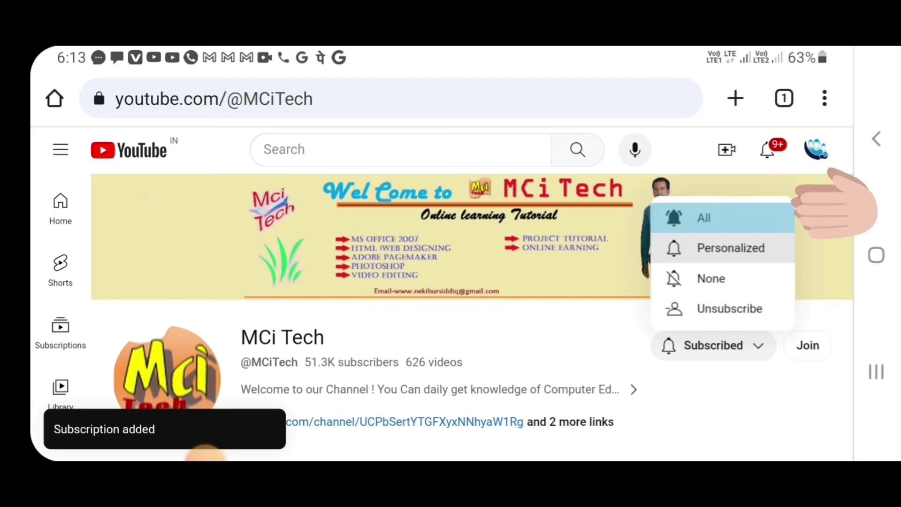
{"action": "left_click", "coordinate": [704, 218]}
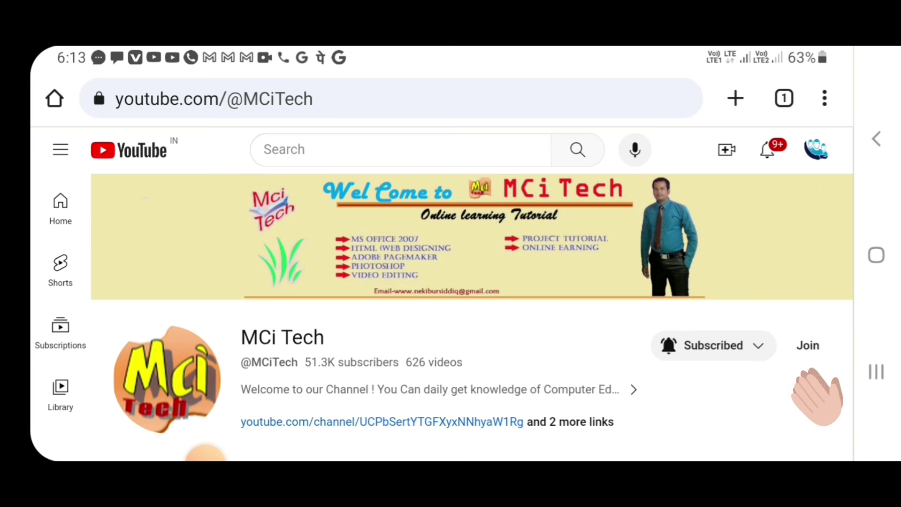
{"action": "left_click", "coordinate": [808, 345]}
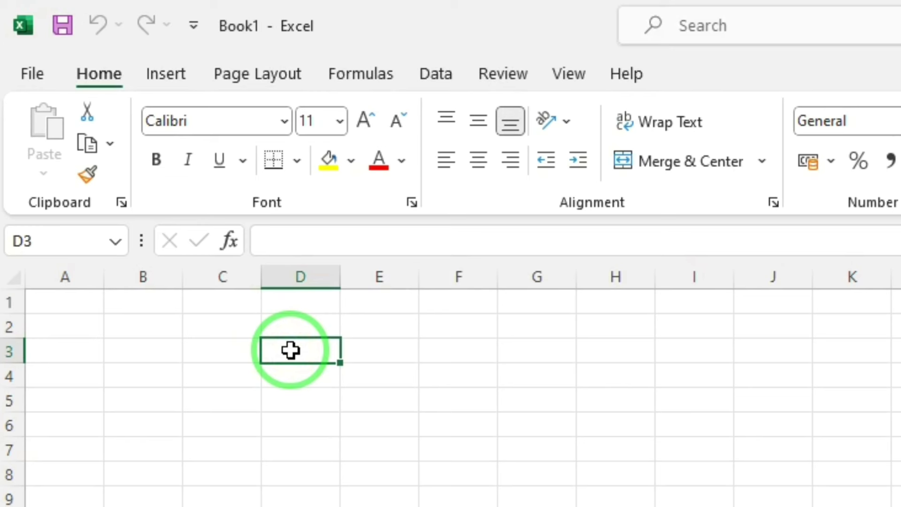
Replace the ID entry in D3 with SL.NO and enter CUSTOMER NAME in E3.
{"action": "type", "text": "ID"}
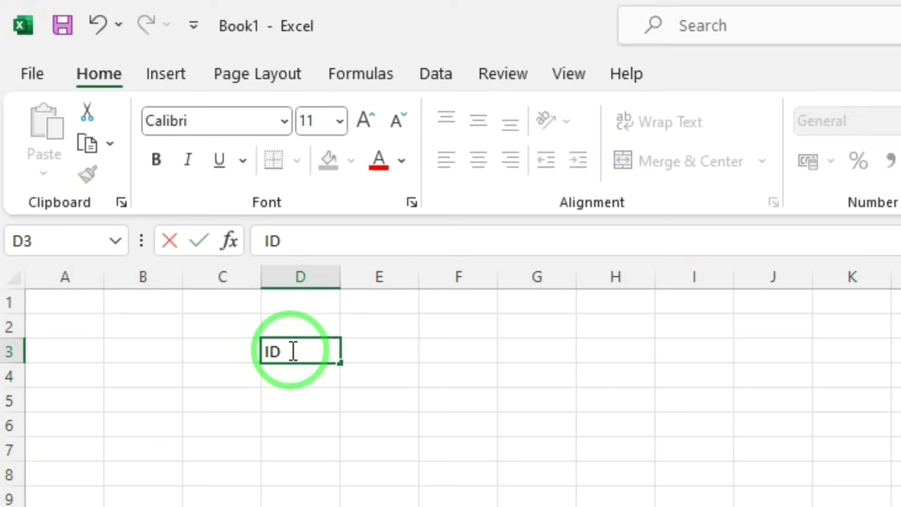
{"action": "key", "text": "Tab"}
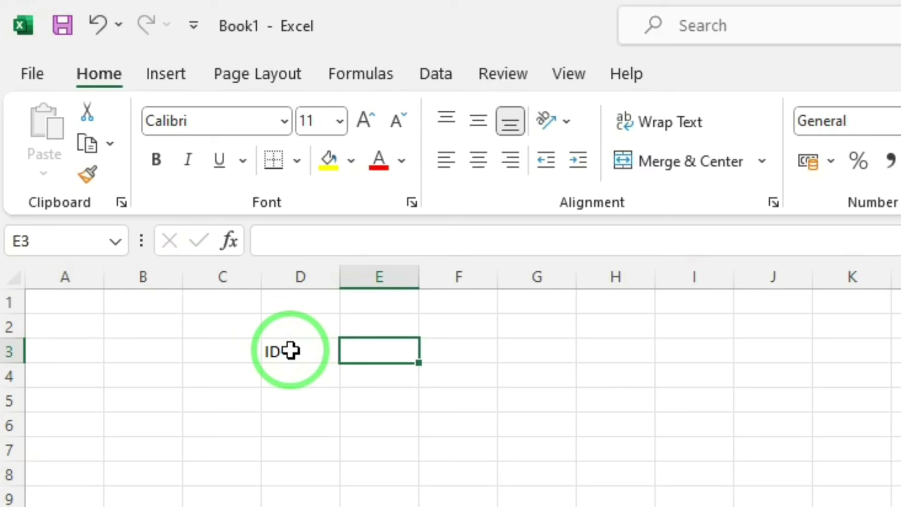
{"action": "left_click", "coordinate": [290, 350]}
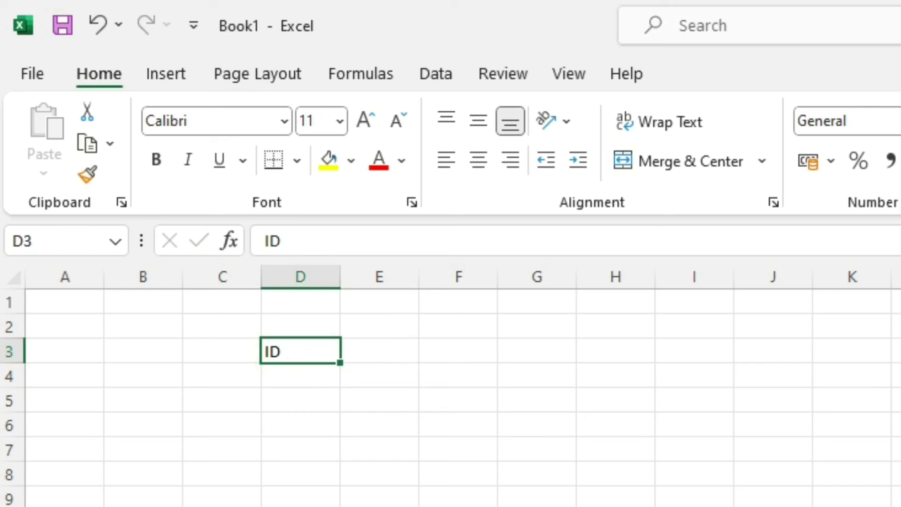
{"action": "type", "text": "SL.NO"}
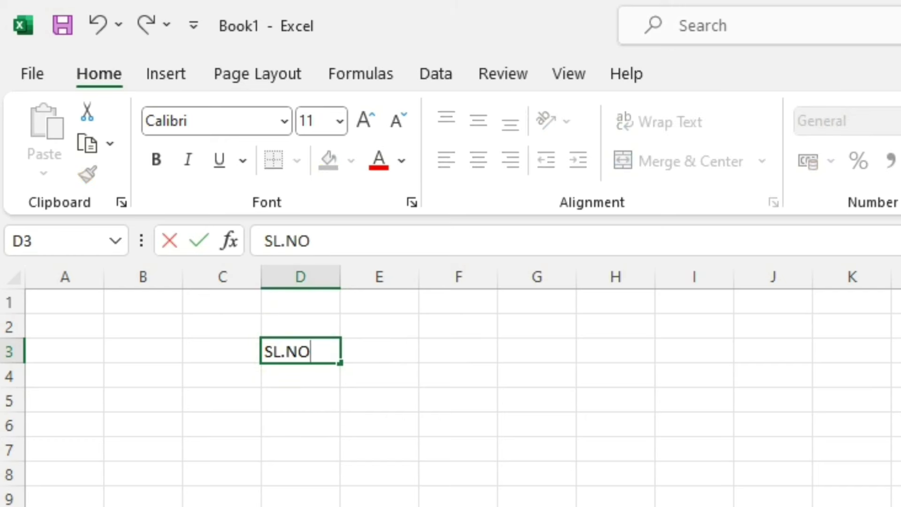
{"action": "key", "text": "Tab"}
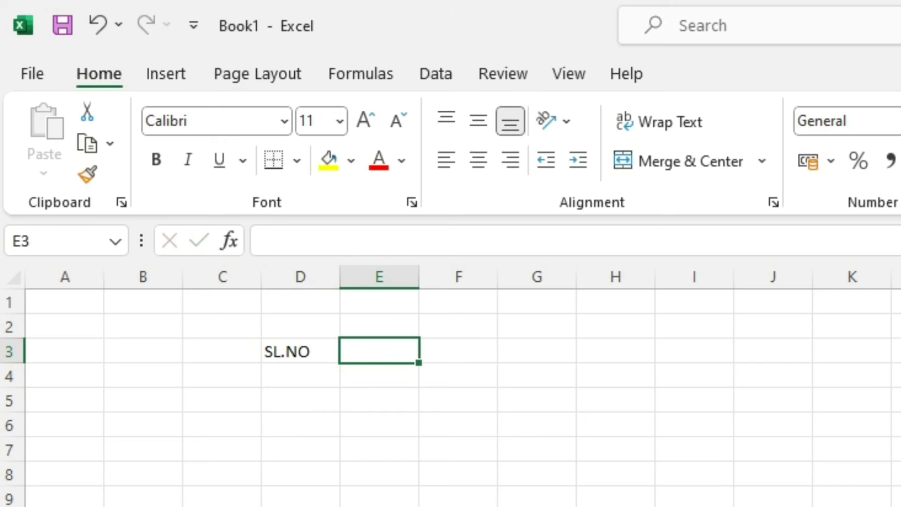
{"action": "type", "text": "CUSTOMER NAME"}
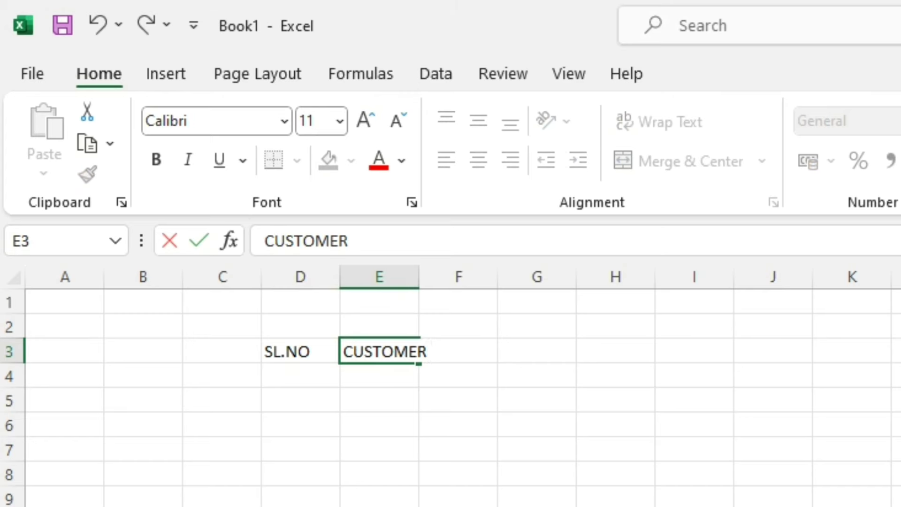
{"action": "left_click", "coordinate": [514, 422]}
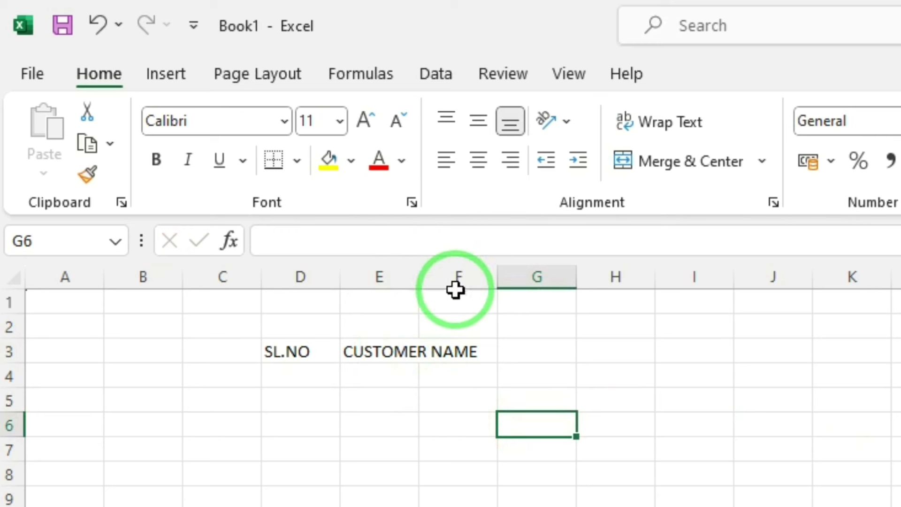
Widen column E, undo the widening, and clear CUSTOMER NAME from E3.
{"action": "left_click_drag", "start_coordinate": [418, 276], "coordinate": [488, 302]}
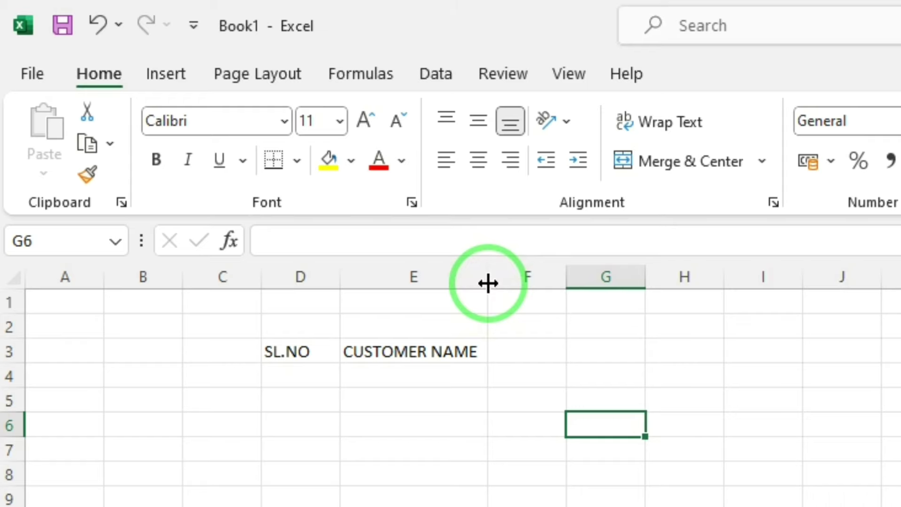
{"action": "key", "text": "ctrl+z"}
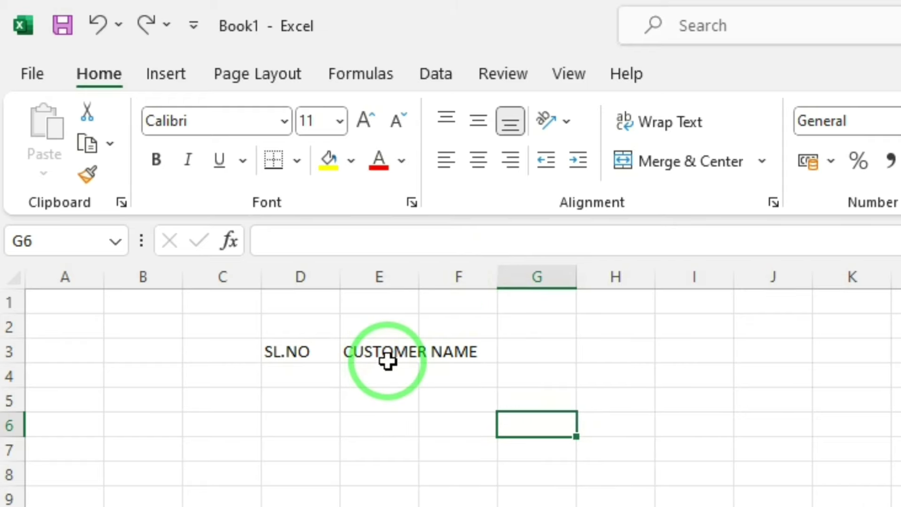
{"action": "left_click", "coordinate": [390, 351]}
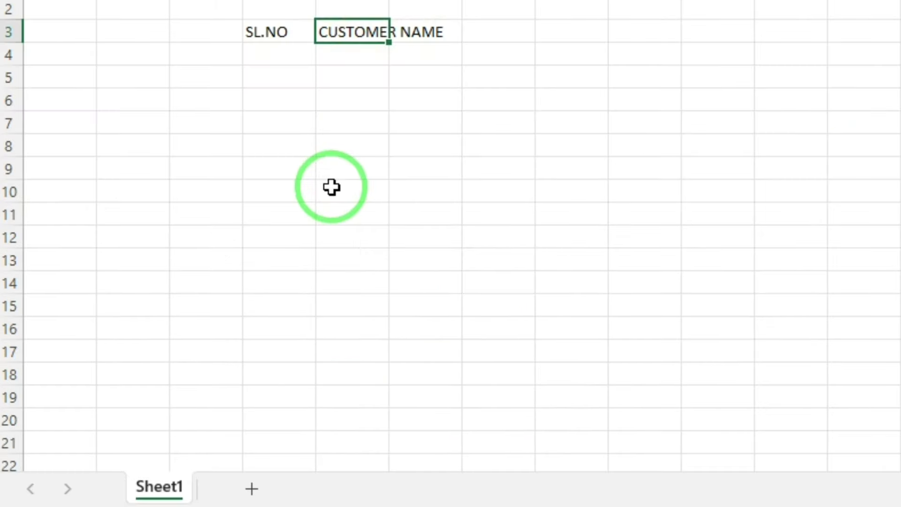
{"action": "key", "text": "Delete"}
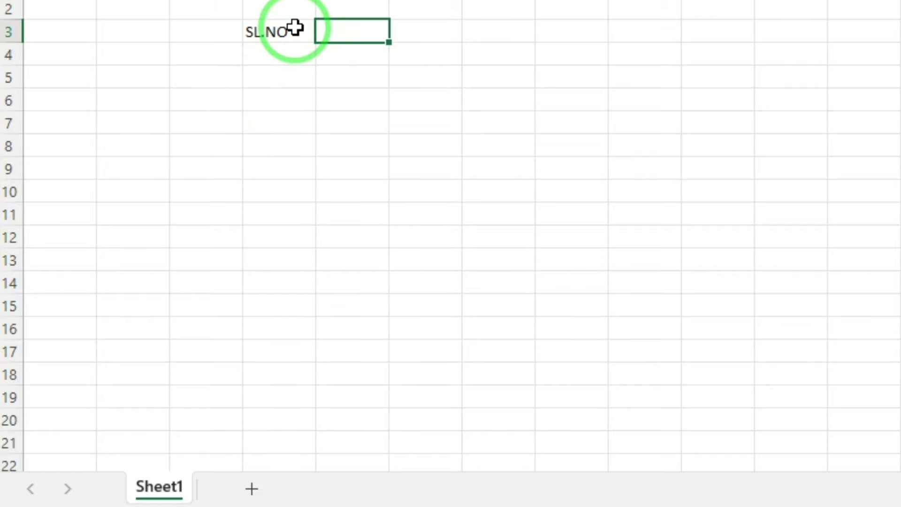
Clear SL.NO from D3, then open Sheet1's code window from its tab menu.
{"action": "left_click", "coordinate": [295, 26]}
{"action": "key", "text": "Delete"}
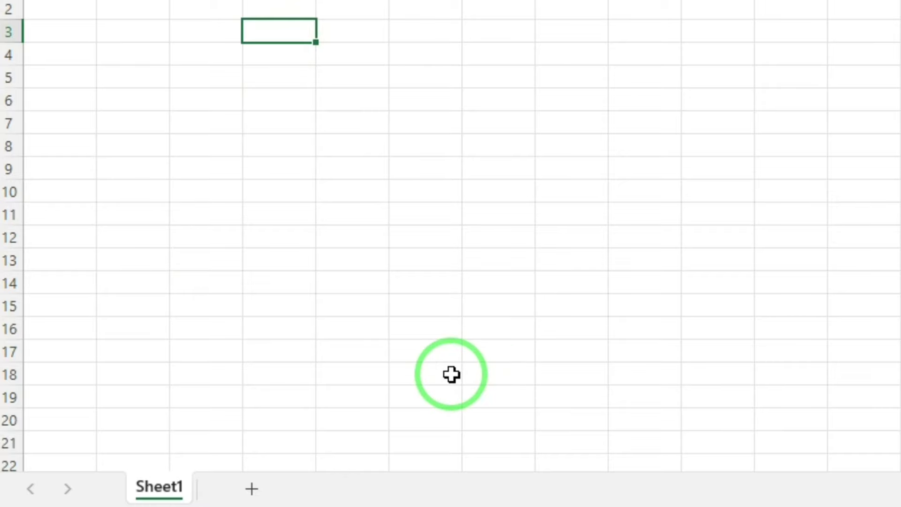
{"action": "right_click", "coordinate": [165, 488]}
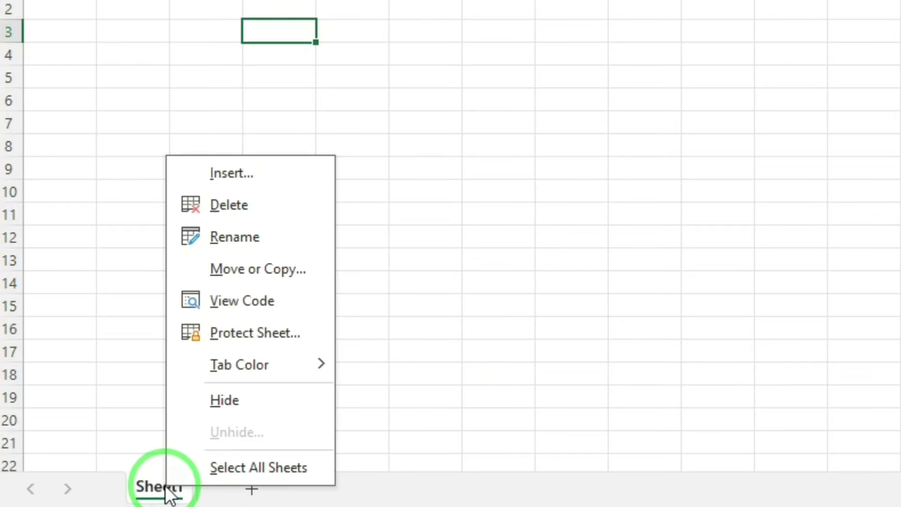
{"action": "left_click", "coordinate": [233, 303]}
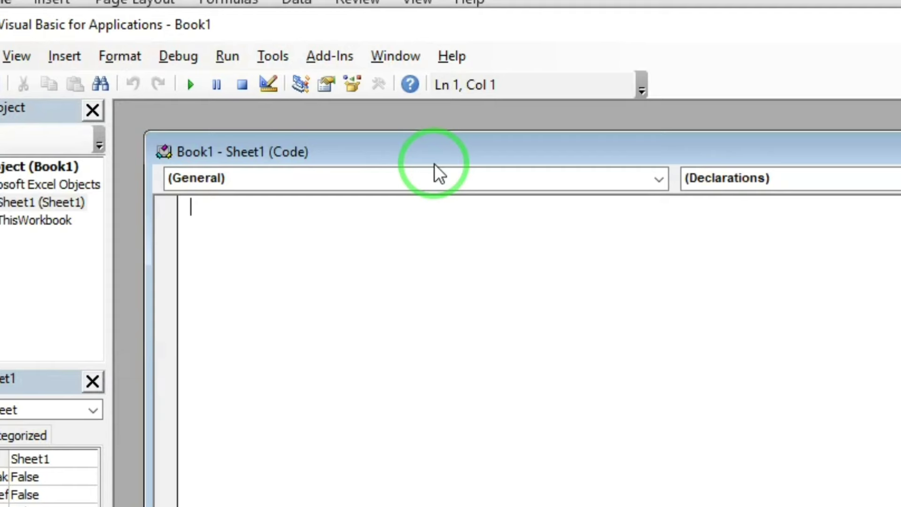
Create an empty Worksheet_SelectionChange event procedure for Sheet1.
{"action": "left_click", "coordinate": [659, 180]}
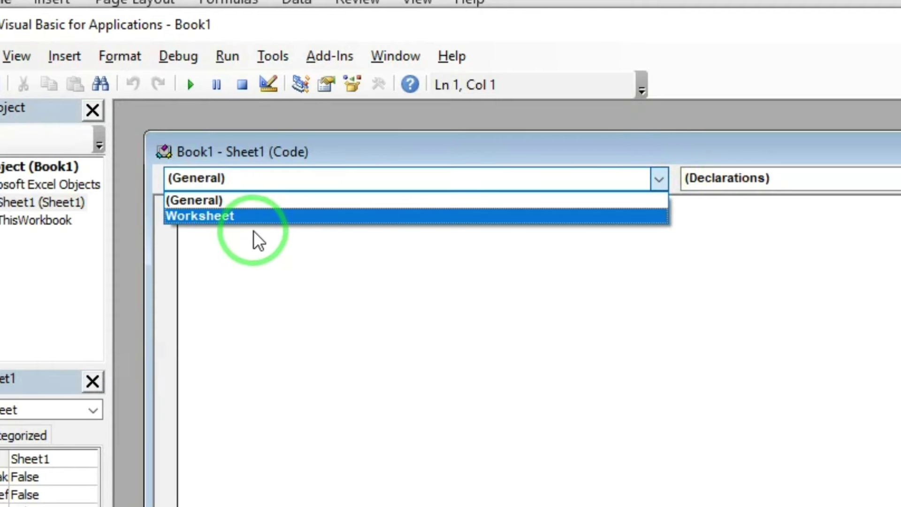
{"action": "left_click", "coordinate": [215, 217]}
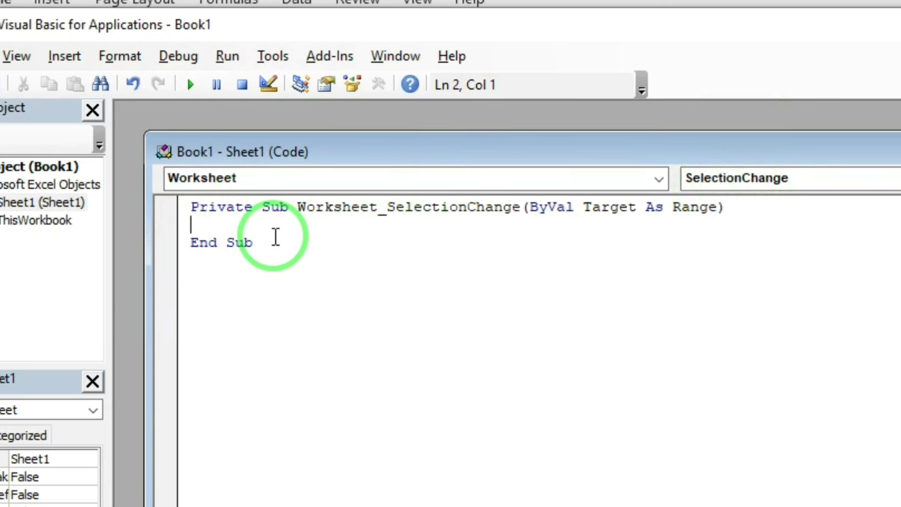
{"action": "key", "text": "Tab"}
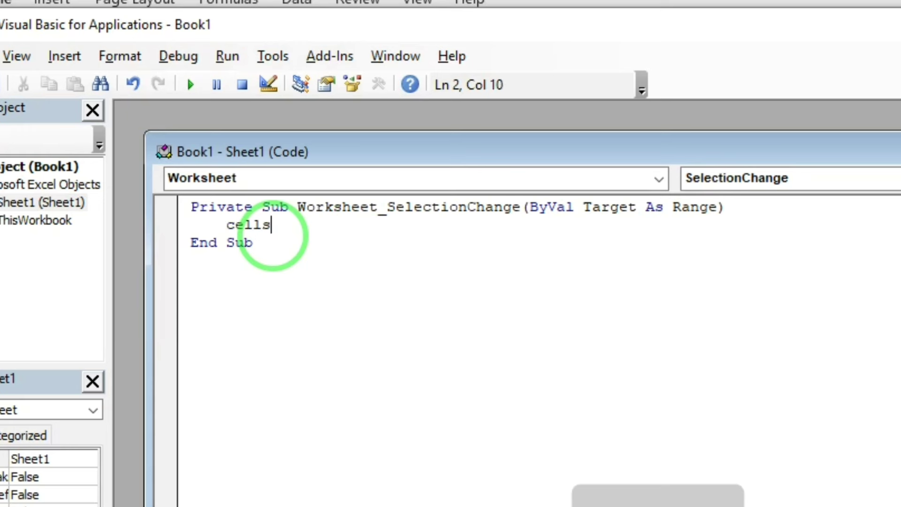
Write Cells.EntireColumn.AutoFit in the procedure and save Auto Adjust cell.xlsx.
{"action": "type", "text": ".en"}
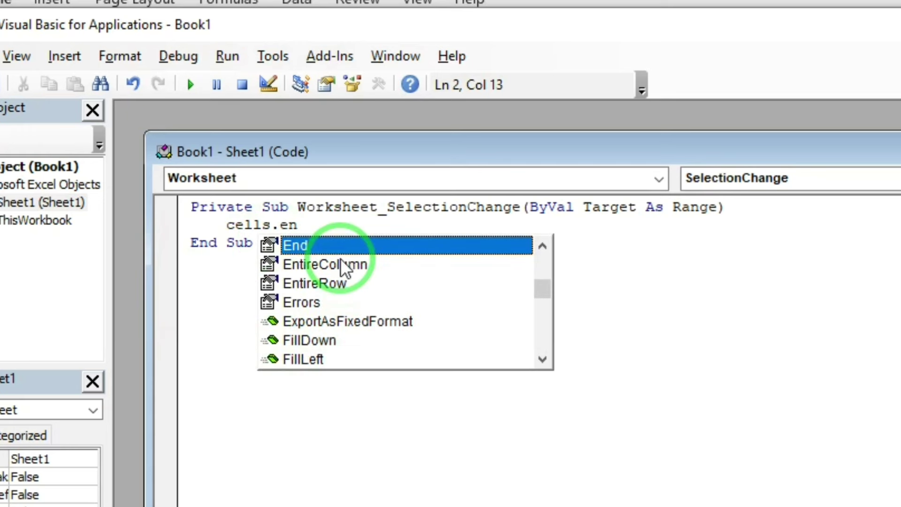
{"action": "double_click", "coordinate": [344, 265]}
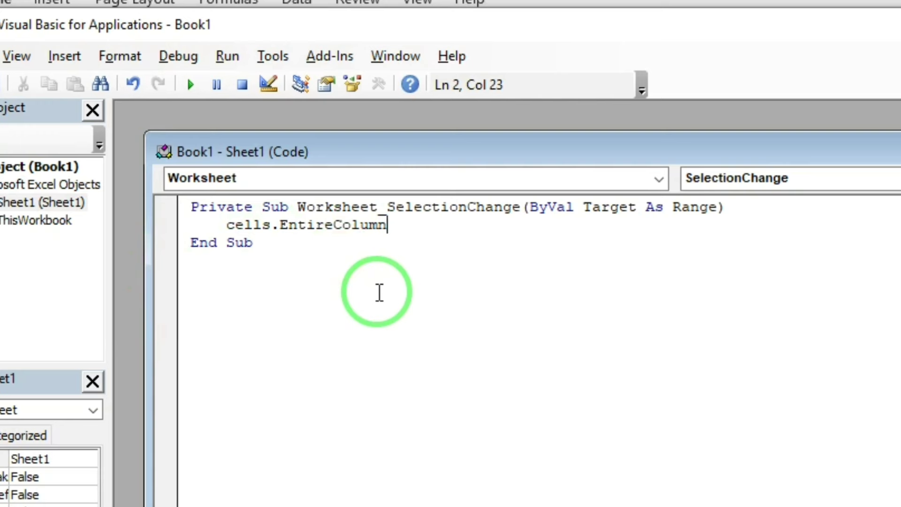
{"action": "type", "text": "."}
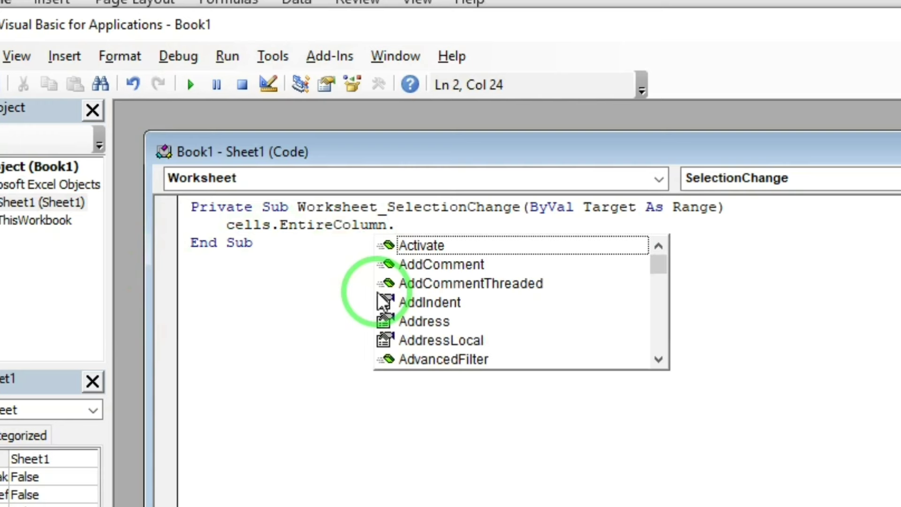
{"action": "type", "text": "."}
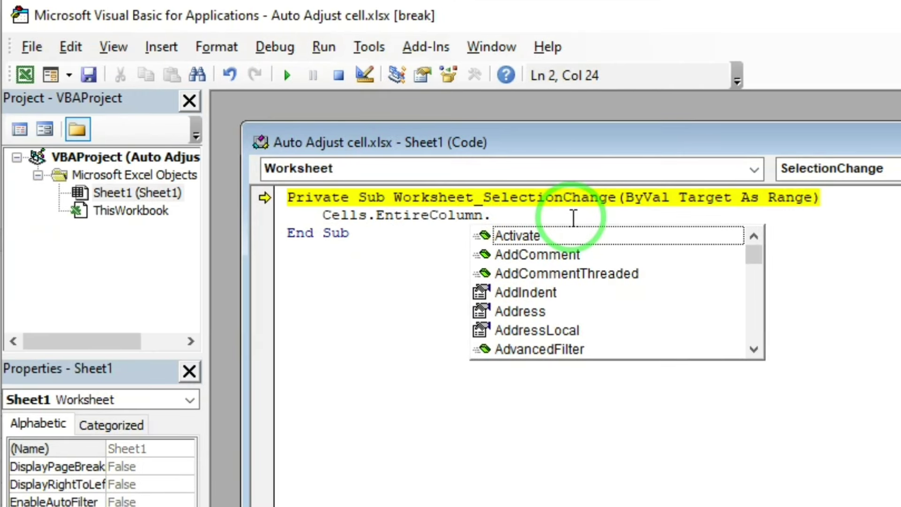
{"action": "type", "text": "a"}
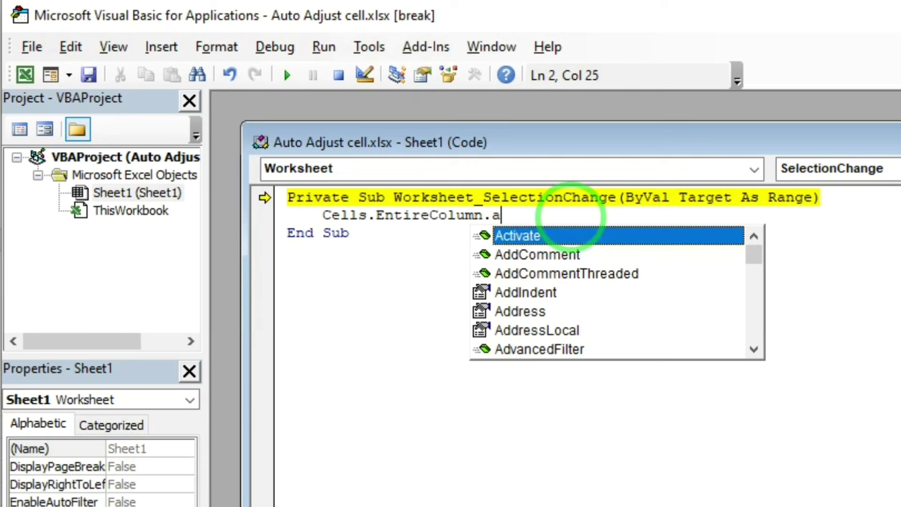
{"action": "type", "text": "uto"}
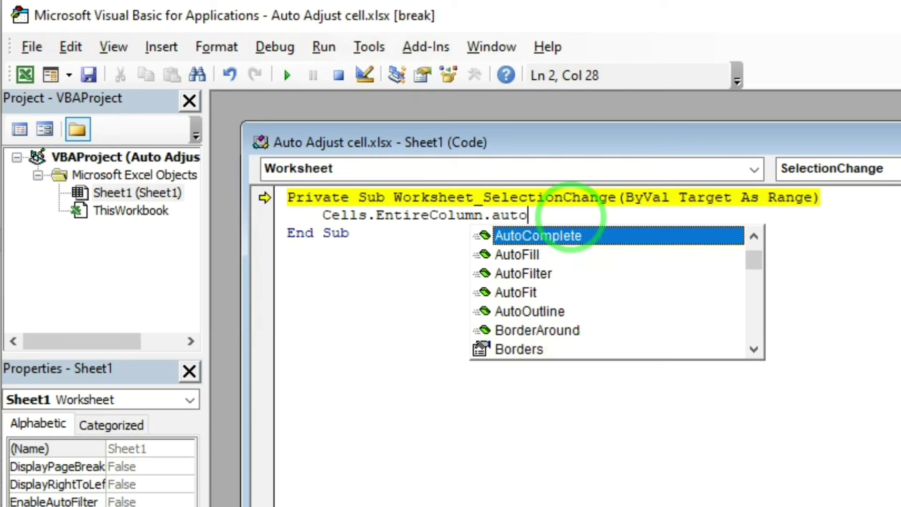
{"action": "left_click", "coordinate": [522, 292]}
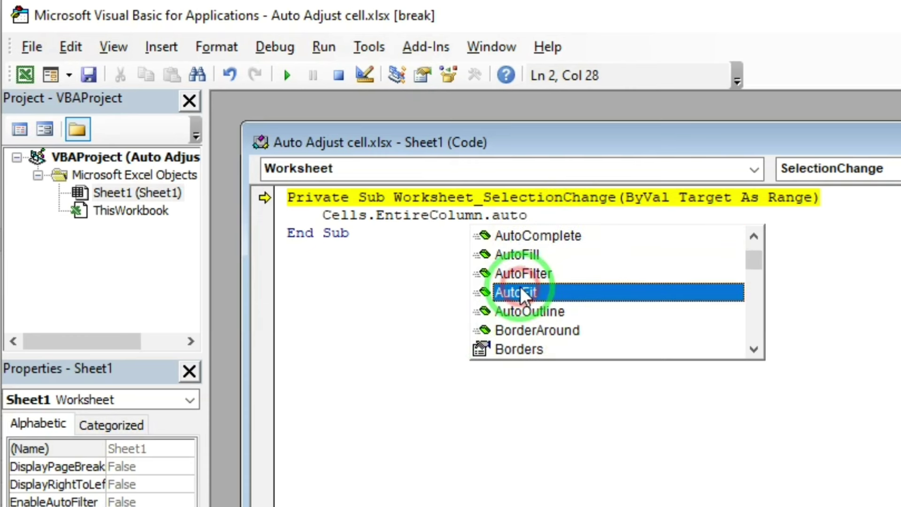
{"action": "double_click", "coordinate": [522, 293]}
{"action": "left_click", "coordinate": [488, 299]}
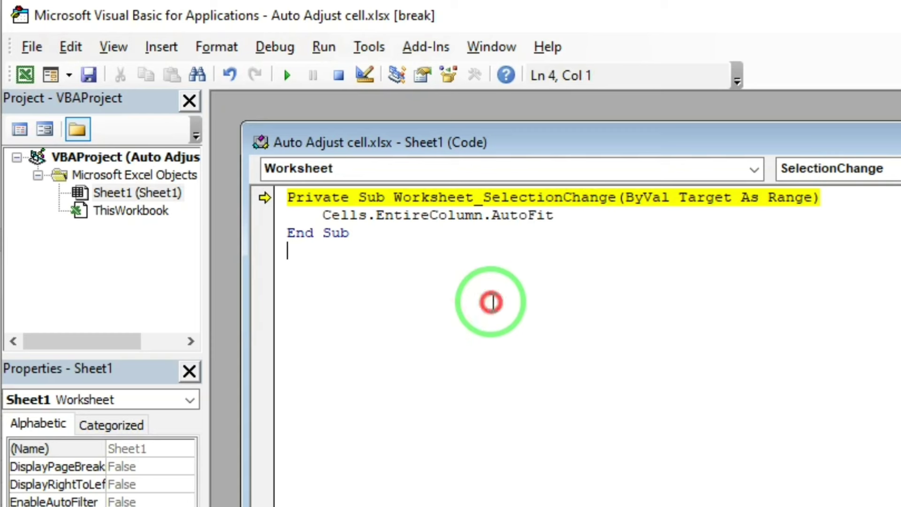
{"action": "left_click", "coordinate": [89, 74]}
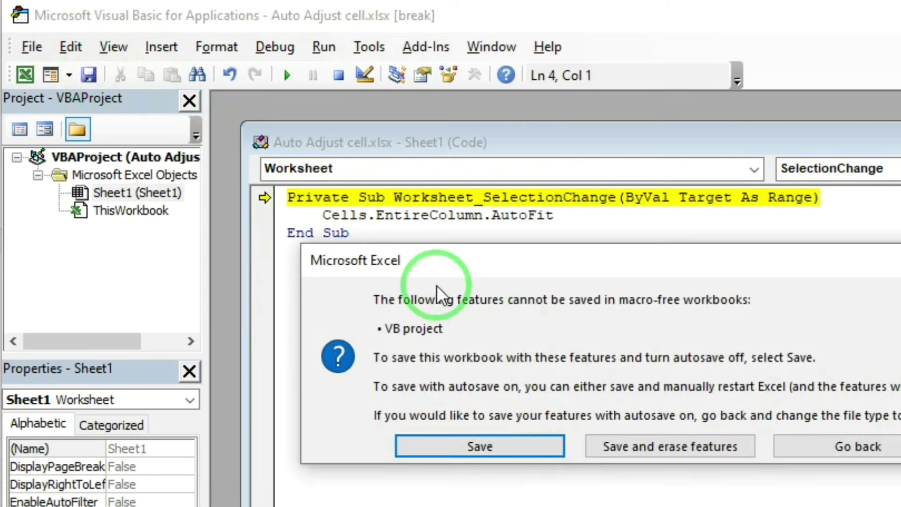
{"action": "left_click", "coordinate": [527, 454]}
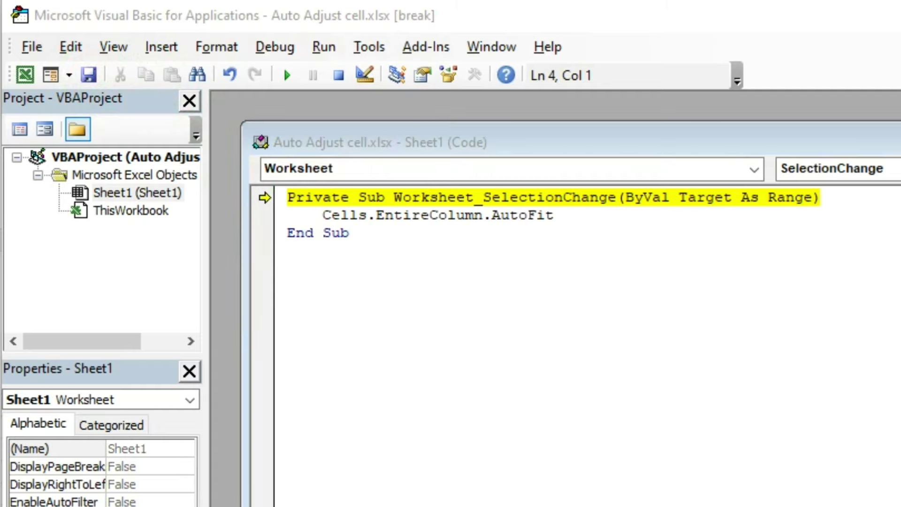
Stop the debugger and clear the sl.no test entry from D3.
{"action": "left_click", "coordinate": [689, 412]}
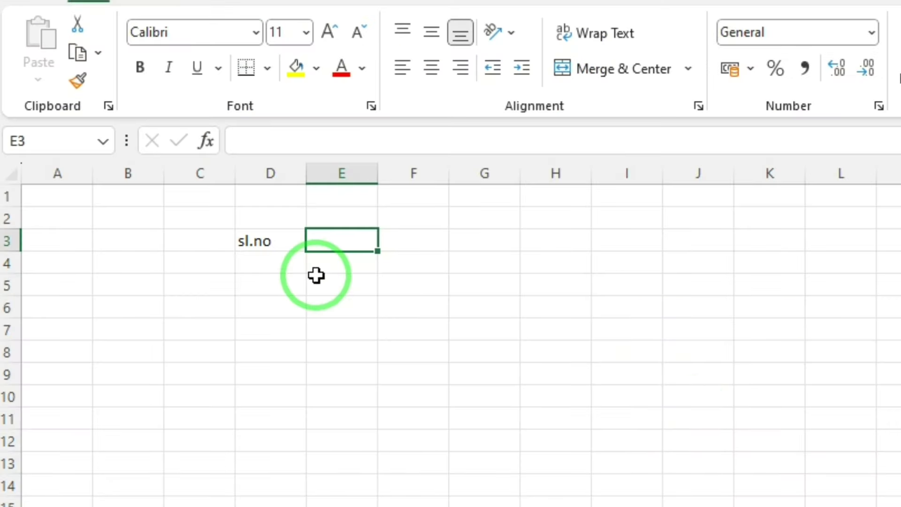
{"action": "left_click", "coordinate": [263, 235]}
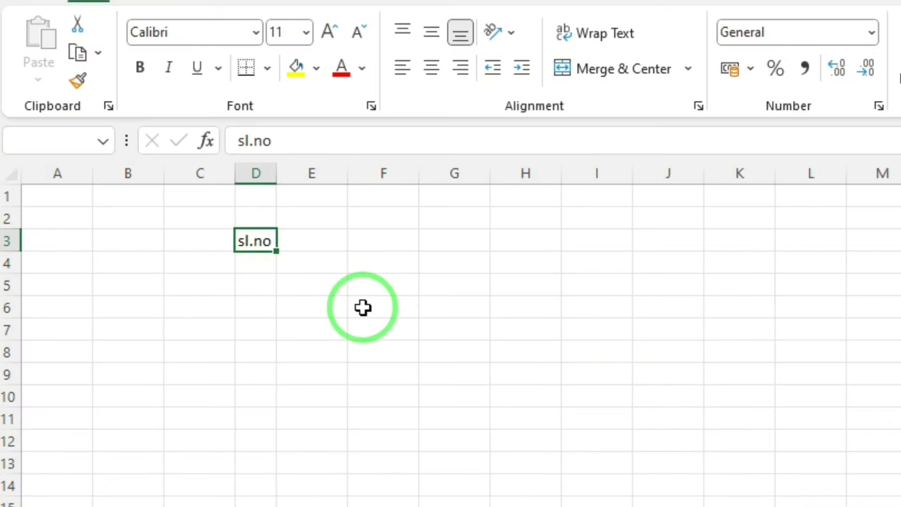
{"action": "key", "text": "Delete"}
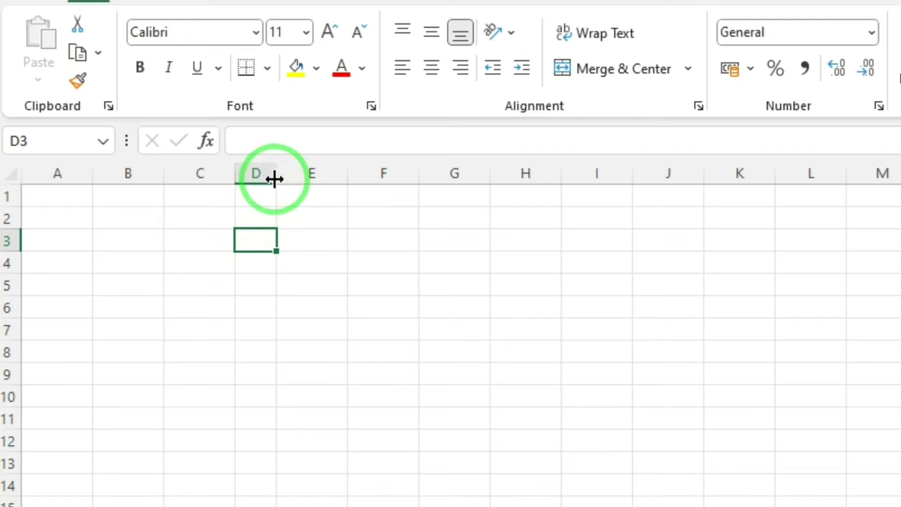
Widen column D and start editing cell D3 again.
{"action": "left_click_drag", "start_coordinate": [275, 179], "coordinate": [318, 177]}
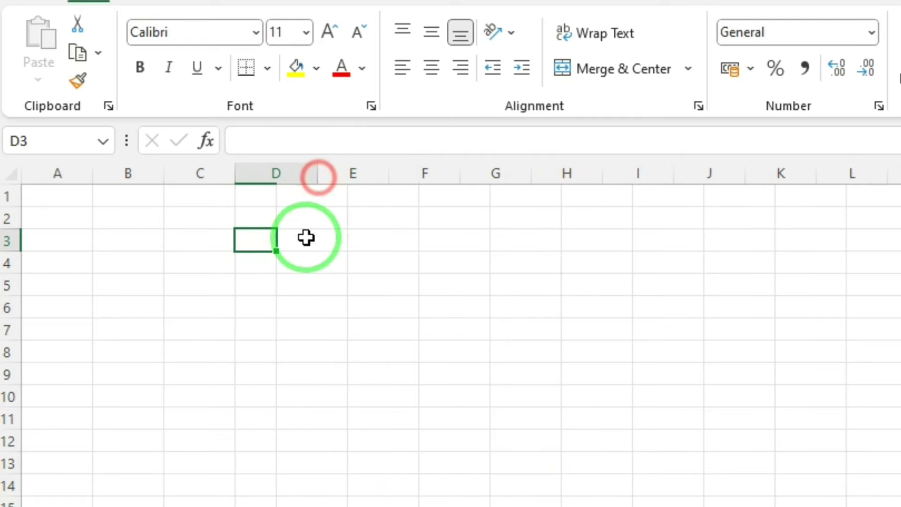
{"action": "left_click", "coordinate": [268, 307]}
{"action": "left_click", "coordinate": [276, 241]}
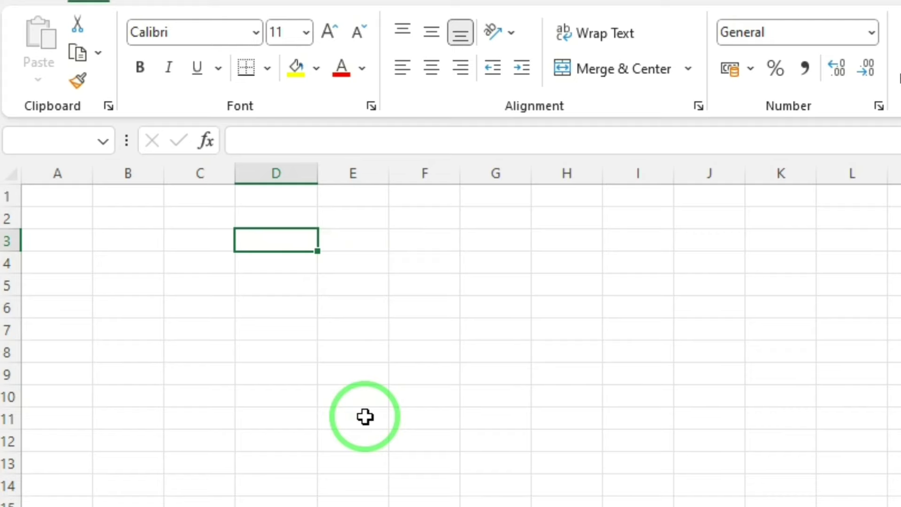
{"action": "key", "text": "F2"}
{"action": "type", "text": "SL .NO"}
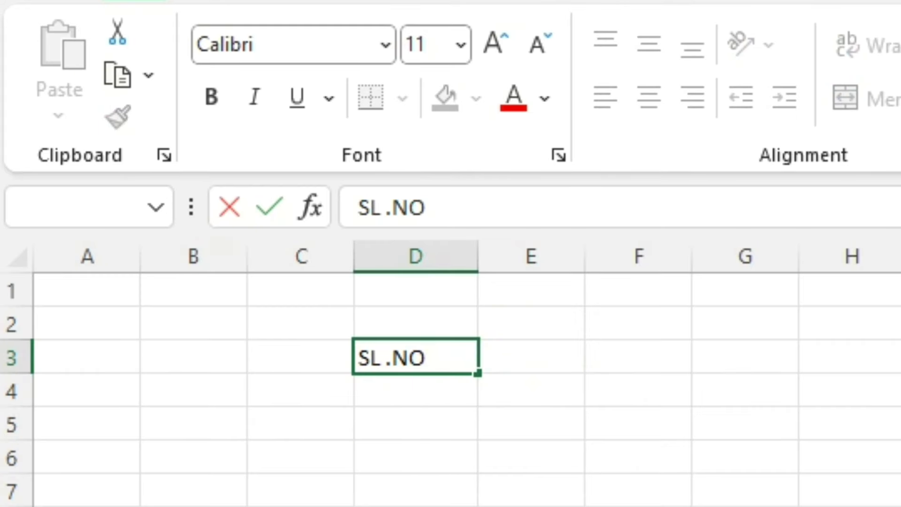
Confirm SL .NO in D3, enter CUSTOMER NAME in E3, and AutoFit column E.
{"action": "key", "text": "Tab"}
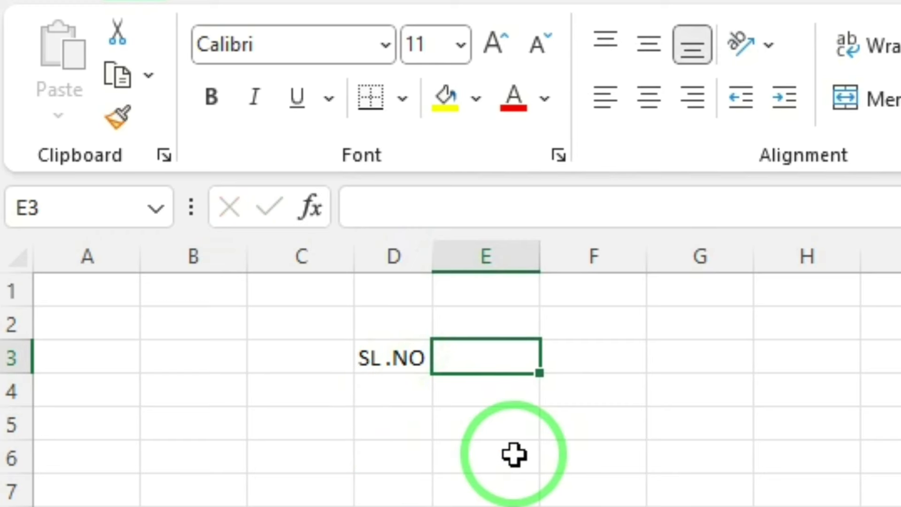
{"action": "type", "text": "CUSTOMER"}
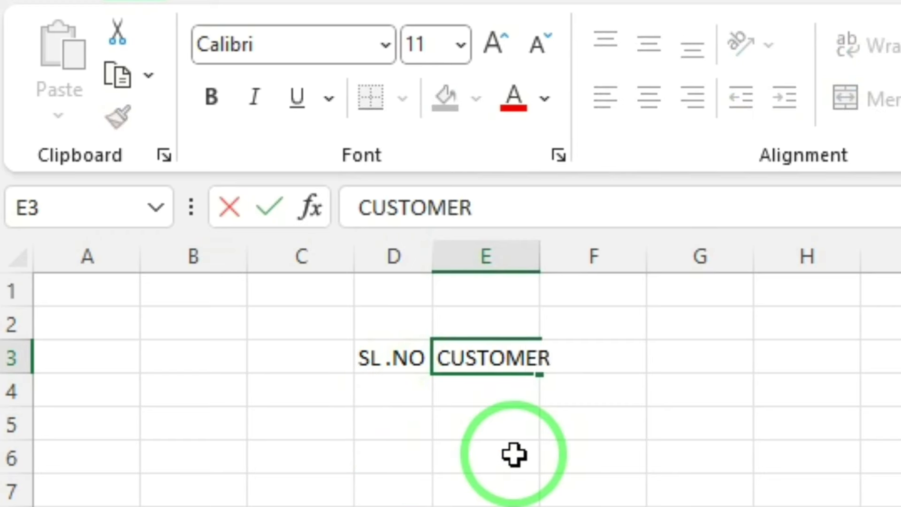
{"action": "type", "text": " NAME"}
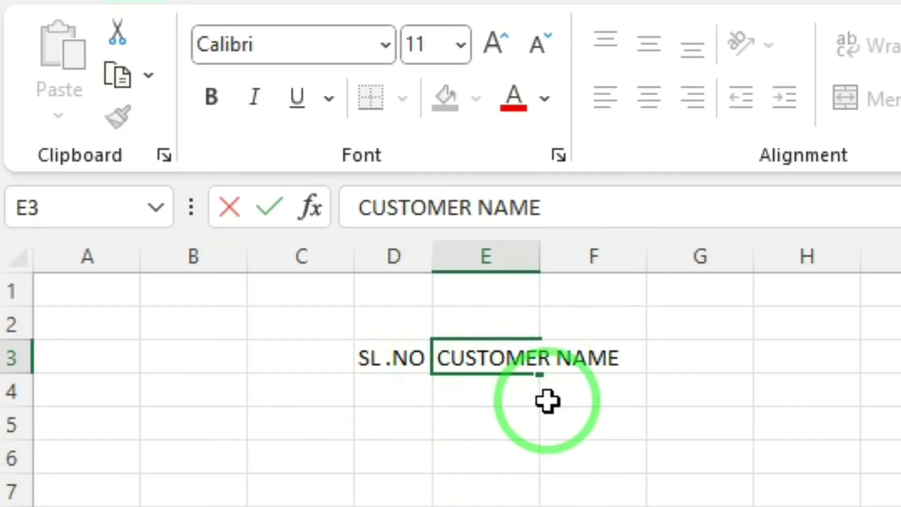
{"action": "key", "text": "Tab"}
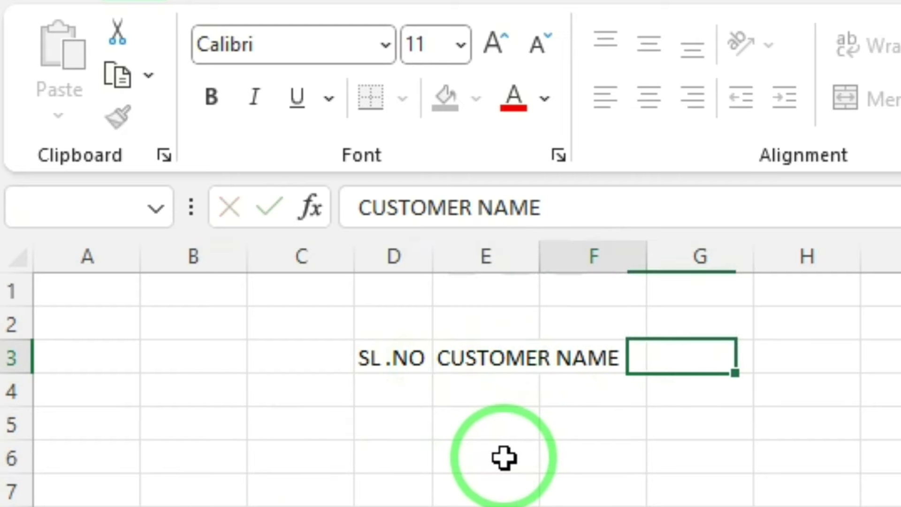
{"action": "key", "text": "alt+h"}
{"action": "key", "text": "o"}
{"action": "key", "text": "i"}
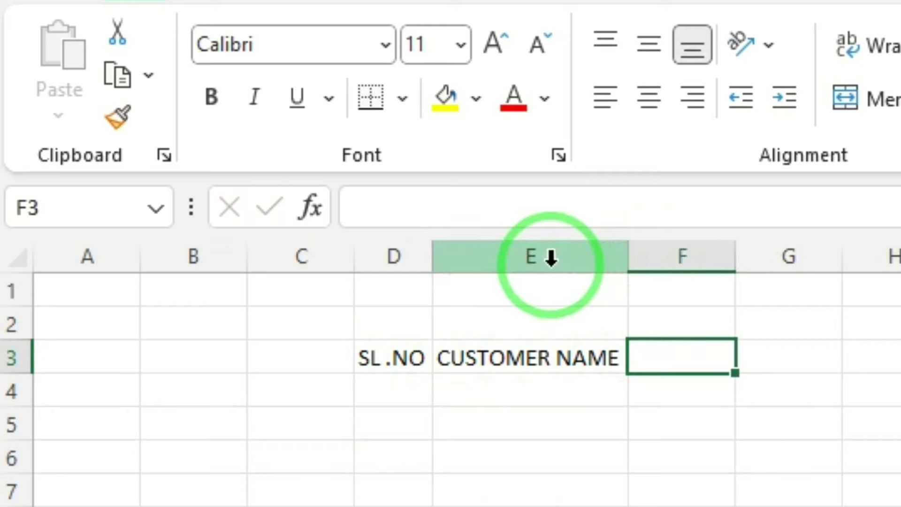
{"action": "left_click", "coordinate": [549, 255]}
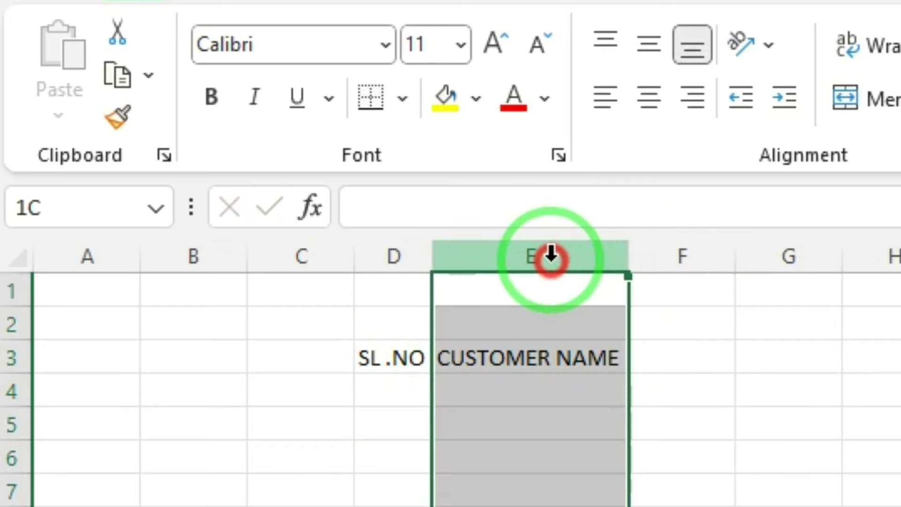
Enter the PRODUCT header in F3 and SALES in G3.
{"action": "left_click", "coordinate": [682, 357]}
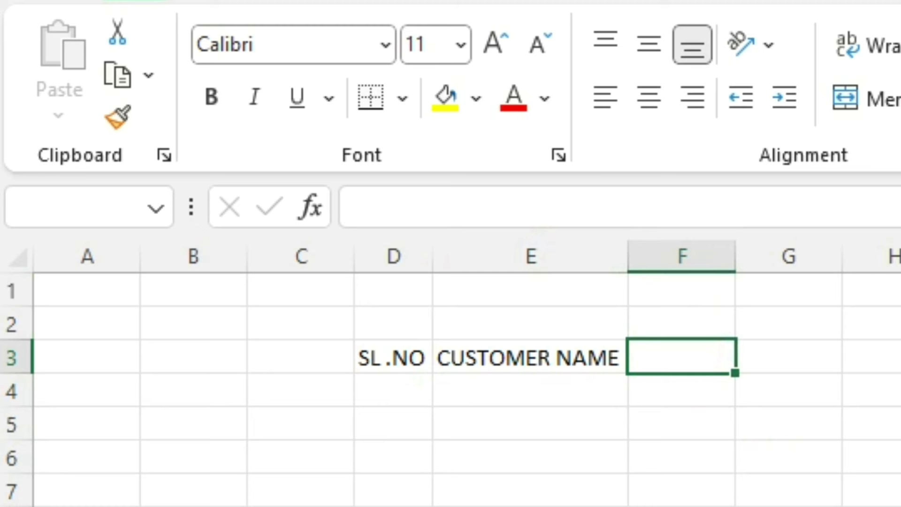
{"action": "type", "text": "PROD"}
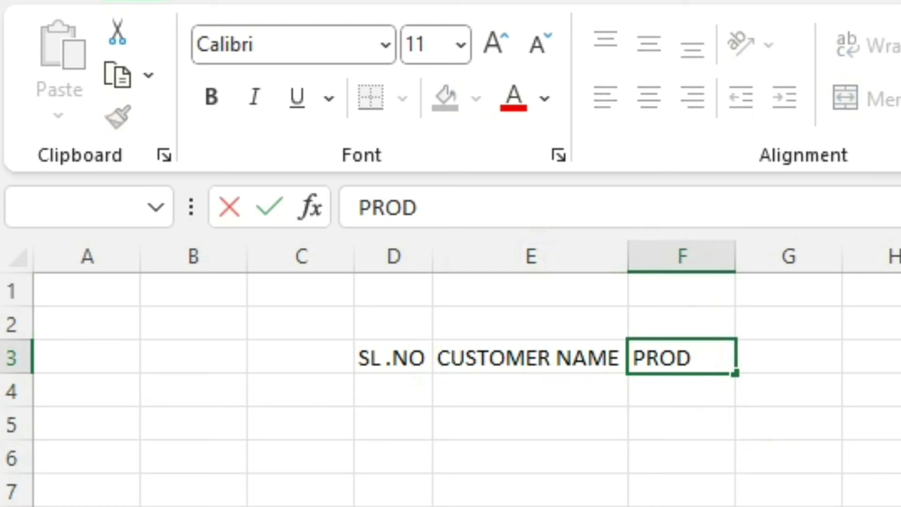
{"action": "type", "text": "UCT"}
{"action": "key", "text": "Tab"}
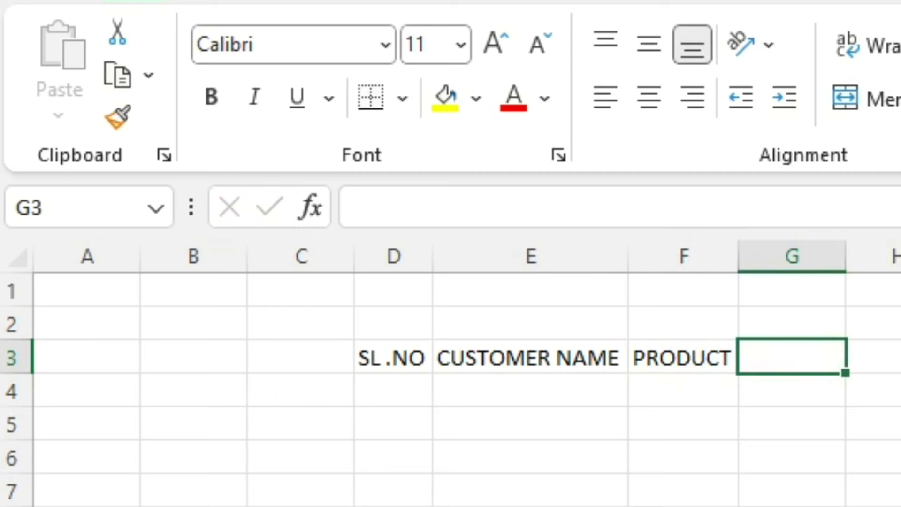
{"action": "type", "text": "SALES"}
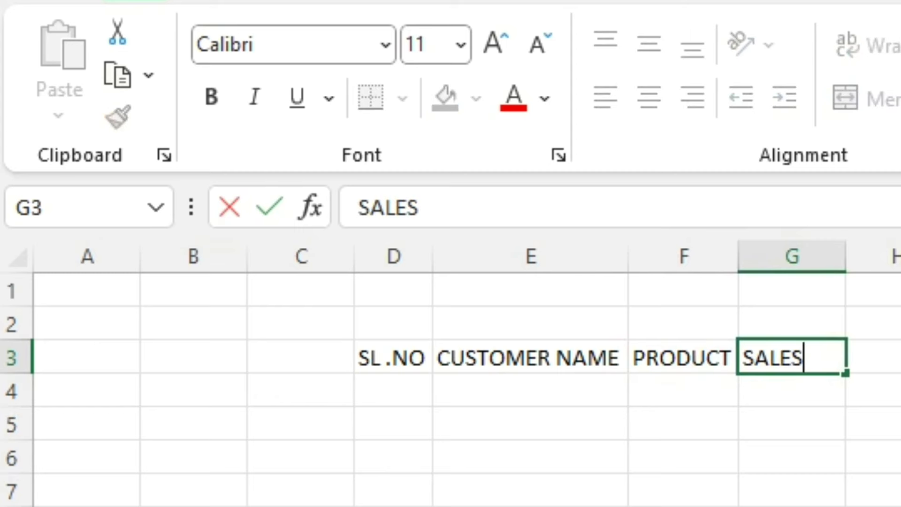
{"action": "key", "text": "Tab"}
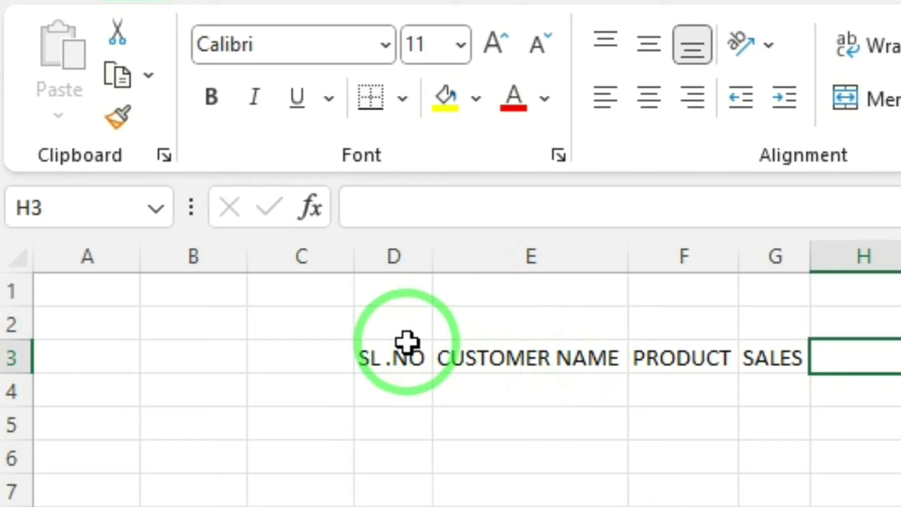
{"action": "mouse_move", "coordinate": [406, 343]}
{"action": "left_mouse_down"}
{"action": "mouse_move", "coordinate": [685, 300]}
{"action": "mouse_move", "coordinate": [843, 358]}
{"action": "mouse_move", "coordinate": [772, 375]}
{"action": "left_mouse_up"}
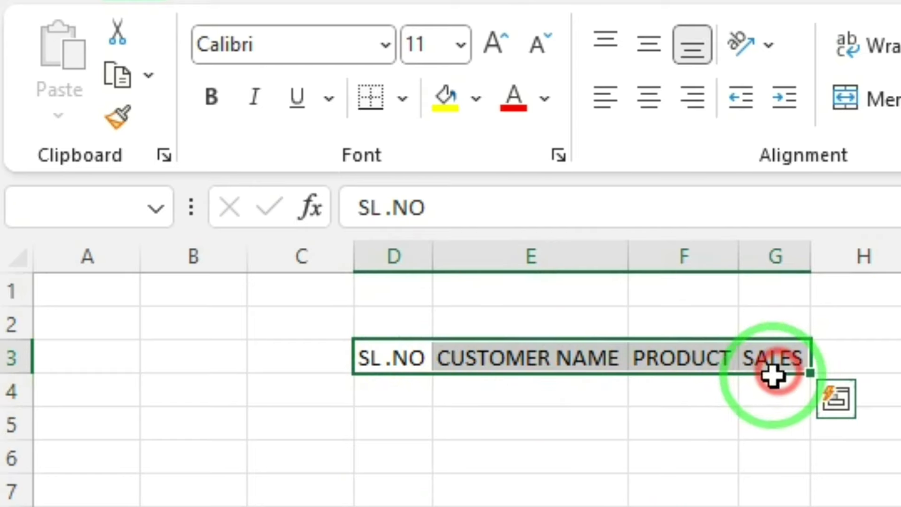
{"action": "left_click", "coordinate": [654, 459]}
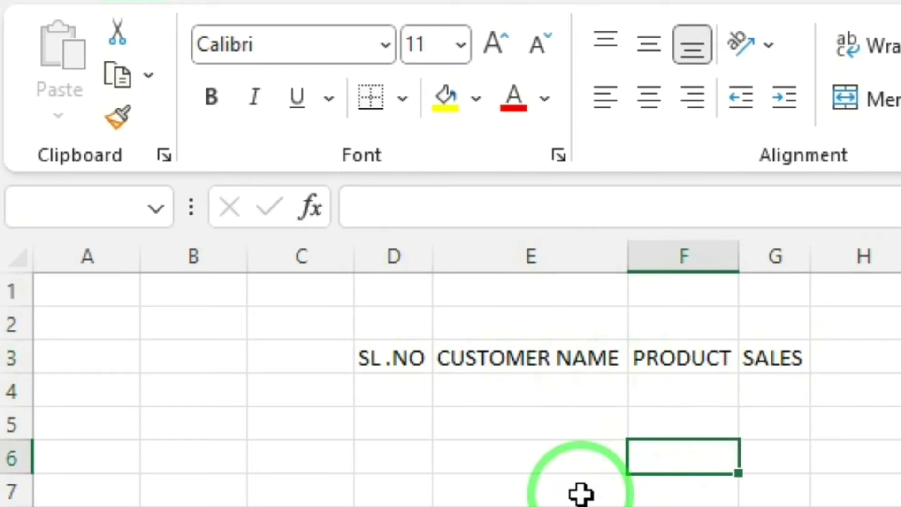